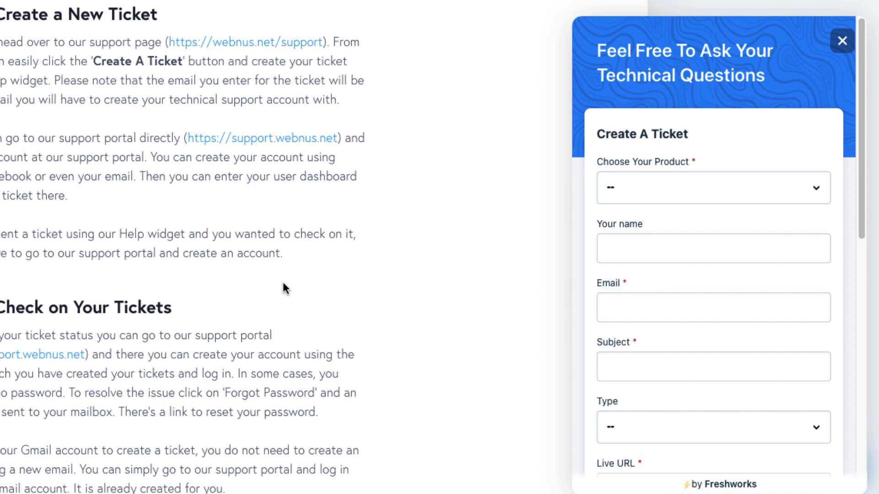
Point out the WordPress admin password and username fields
scroll(766, 163, "down", 8)
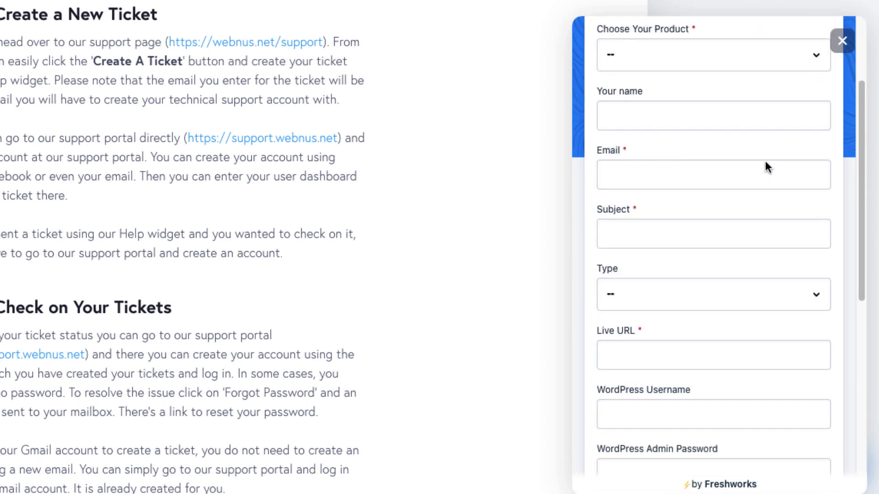
left_click(739, 238)
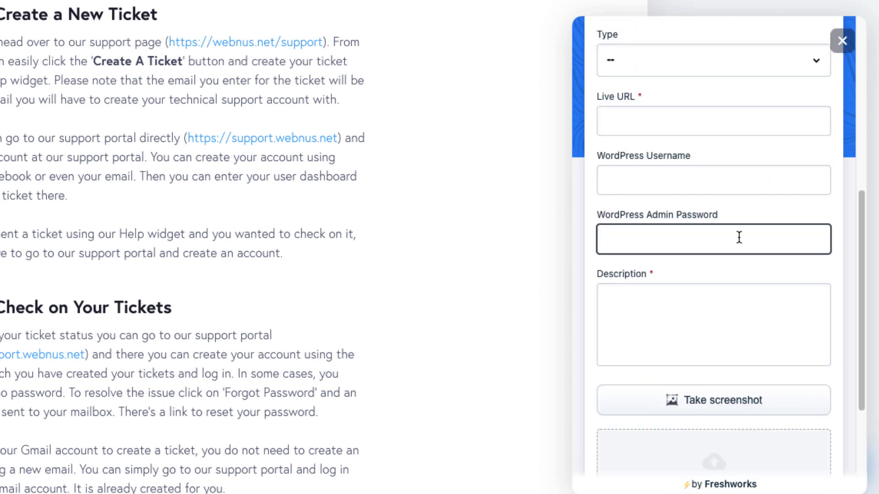
left_click(718, 176)
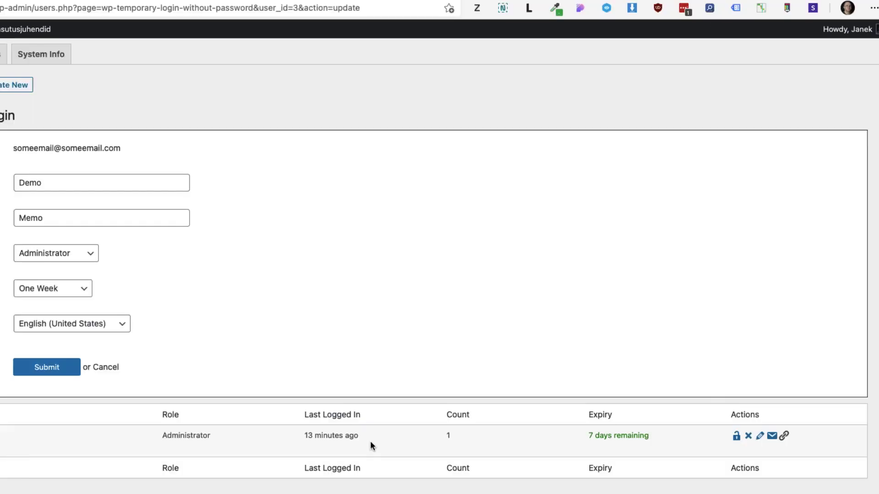
Highlight the Administrator login's '13 minutes ago' last login and '7 days remaining' expiry
left_click_drag(369, 439, 298, 434)
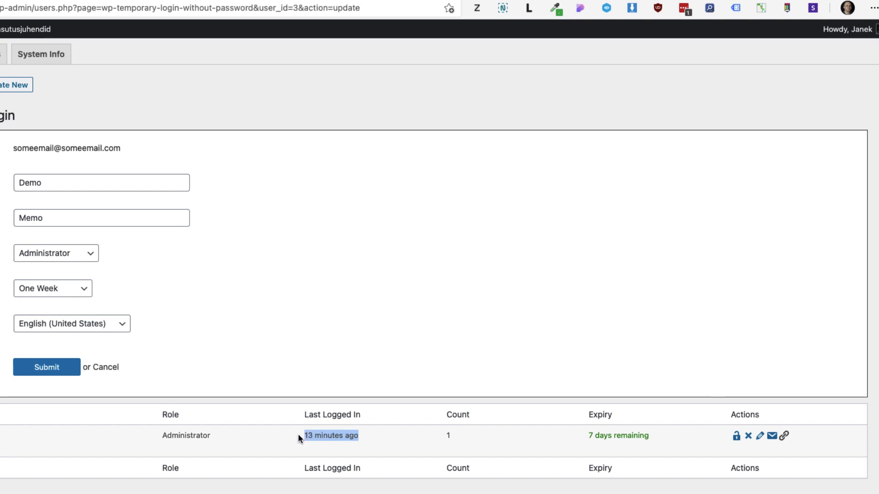
left_click(298, 434)
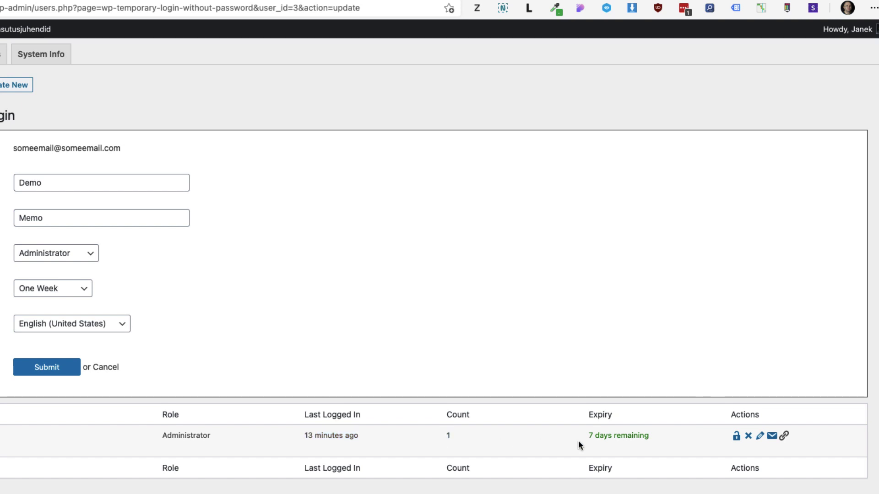
left_click_drag(655, 436, 595, 433)
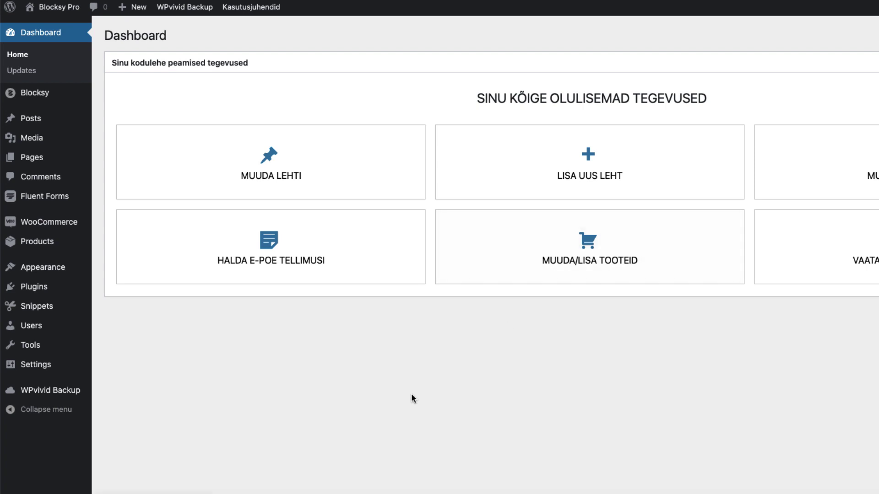
Search the Add Plugins page for 'temporary login' plugins
mouse_move(53, 290)
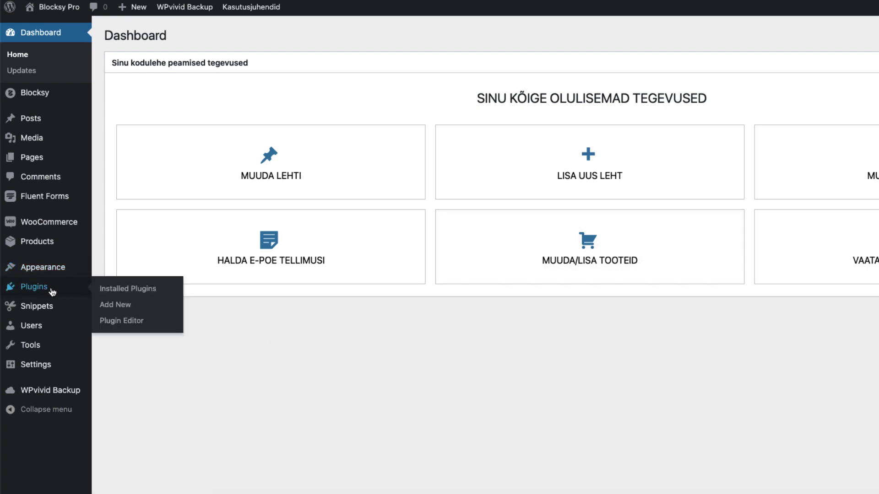
left_click(114, 306)
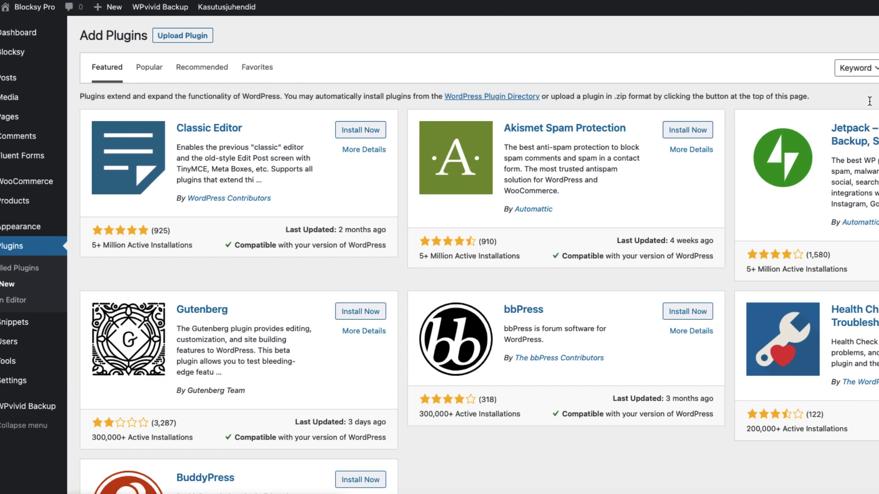
left_click(847, 68)
type("temporary login")
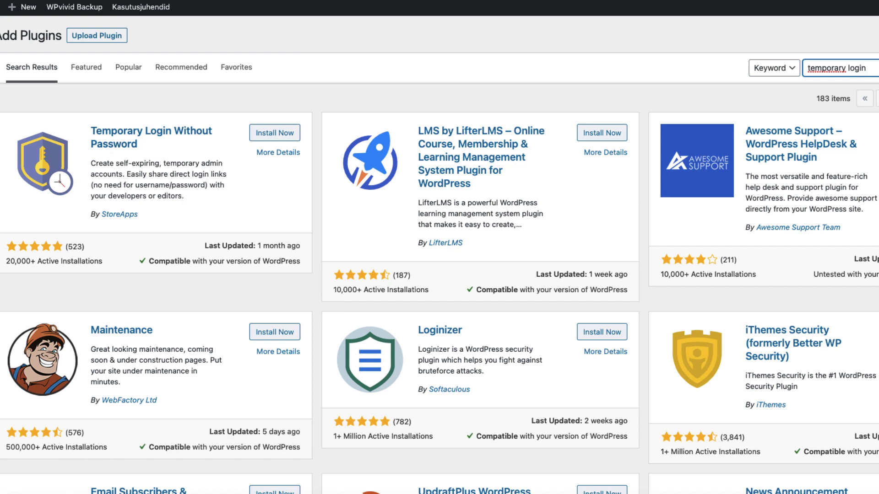
Open the Temporary Login Without Password details and highlight the unlimited logins and any-role benefits
left_click(156, 124)
scroll(47, 202, "down", 10)
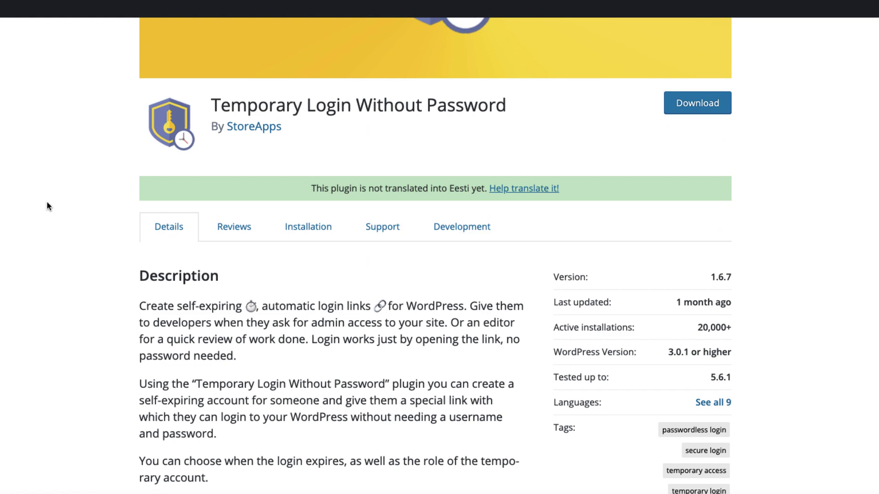
scroll(47, 206, "down", 4)
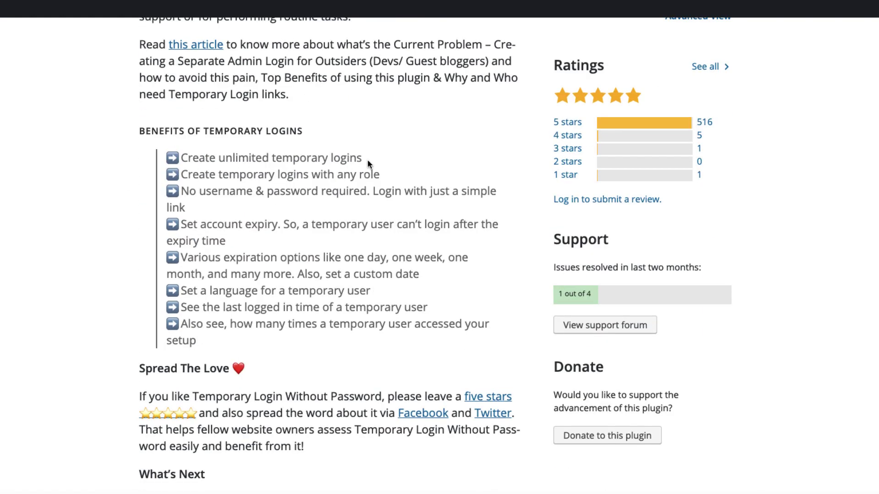
left_click_drag(367, 157, 176, 158)
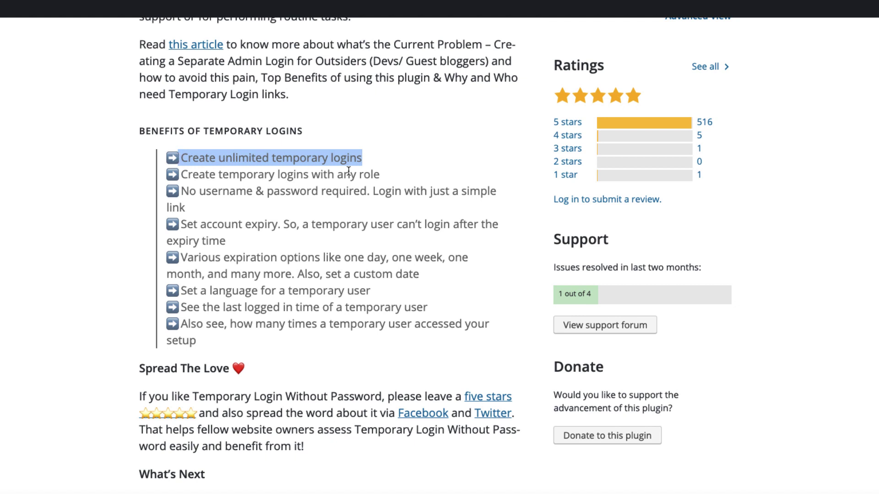
left_click(389, 174)
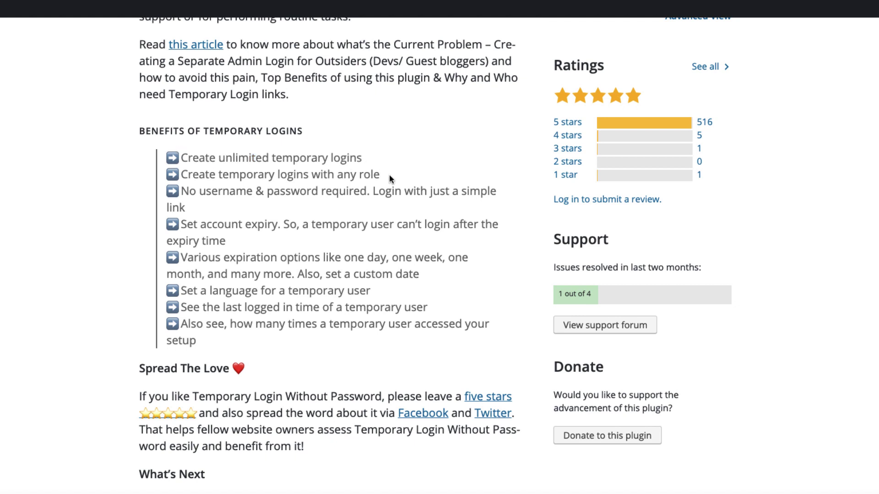
left_click_drag(390, 176, 346, 177)
left_click(337, 199)
Highlight the no username/password, account expiry with one-week option, and language benefits
left_click_drag(223, 206, 179, 193)
left_click(204, 210)
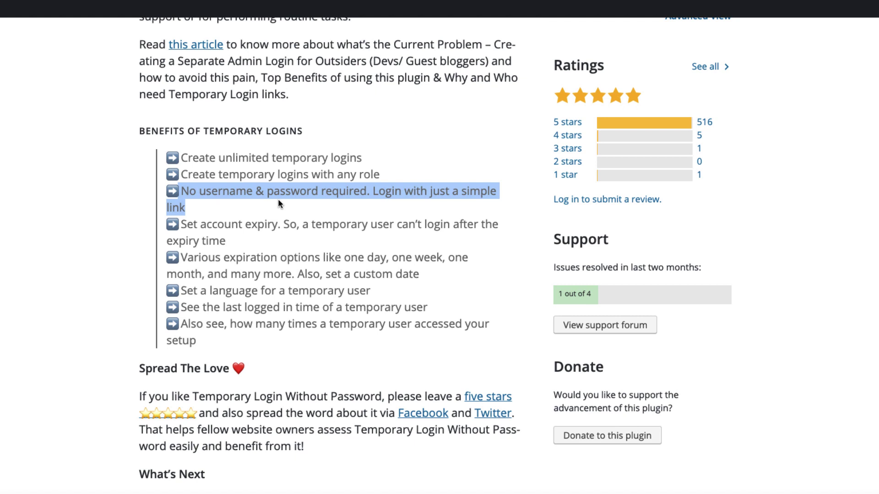
left_click(294, 237)
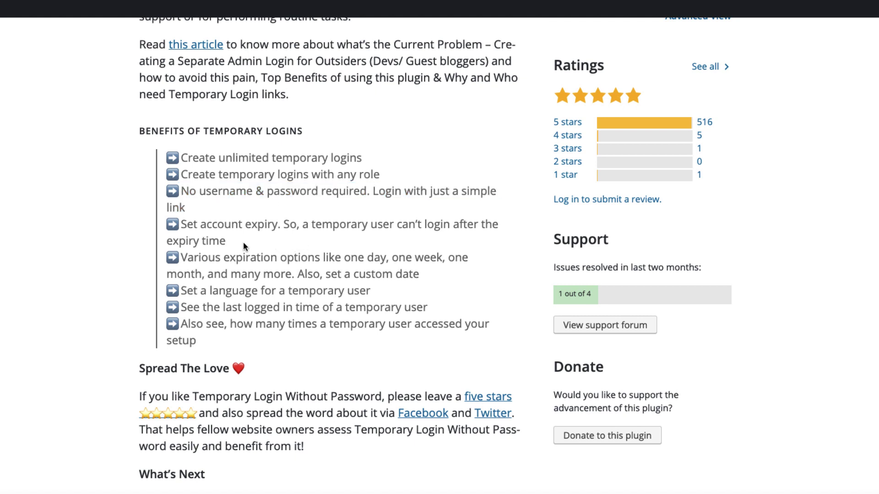
left_click_drag(235, 241, 198, 224)
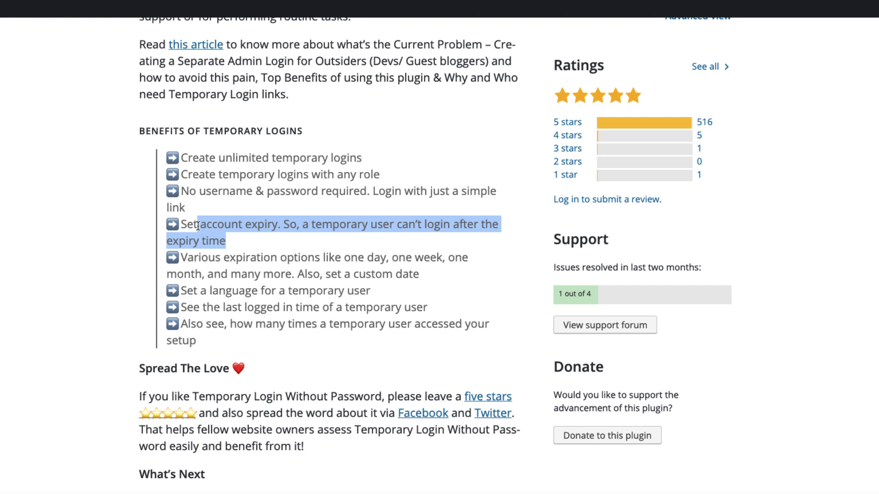
left_click_drag(406, 258, 446, 258)
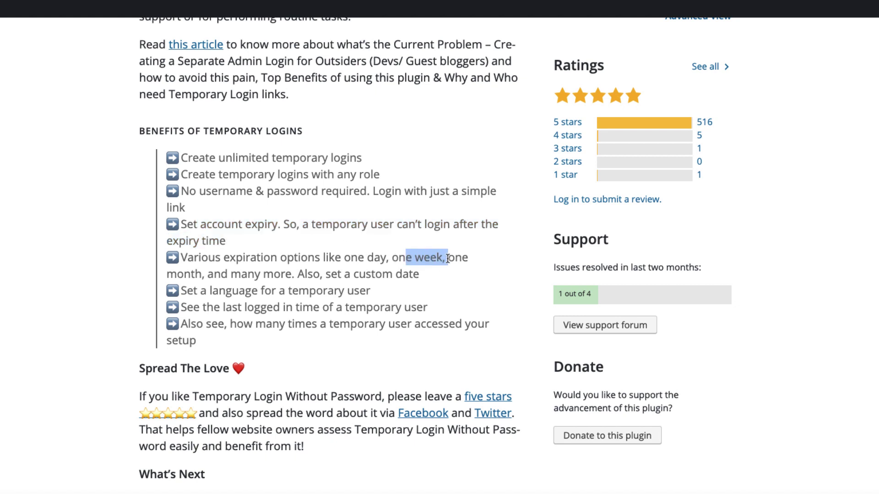
scroll(440, 270, "down", 3)
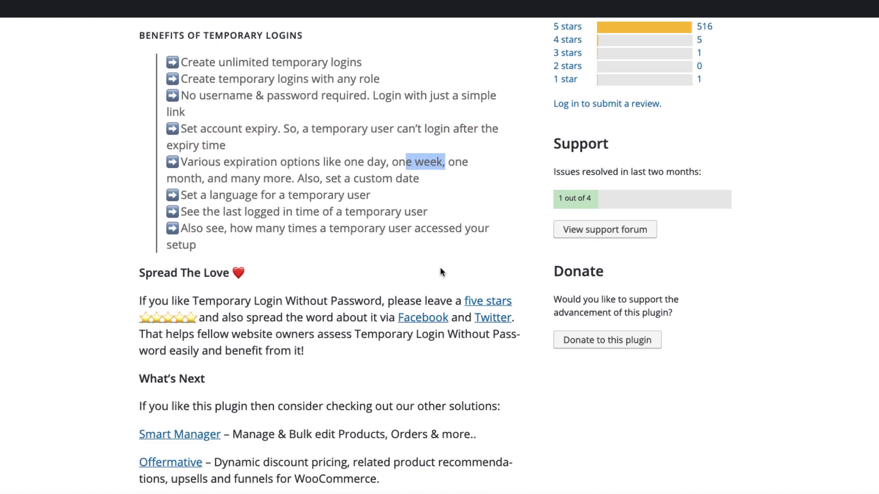
left_click_drag(379, 199, 276, 196)
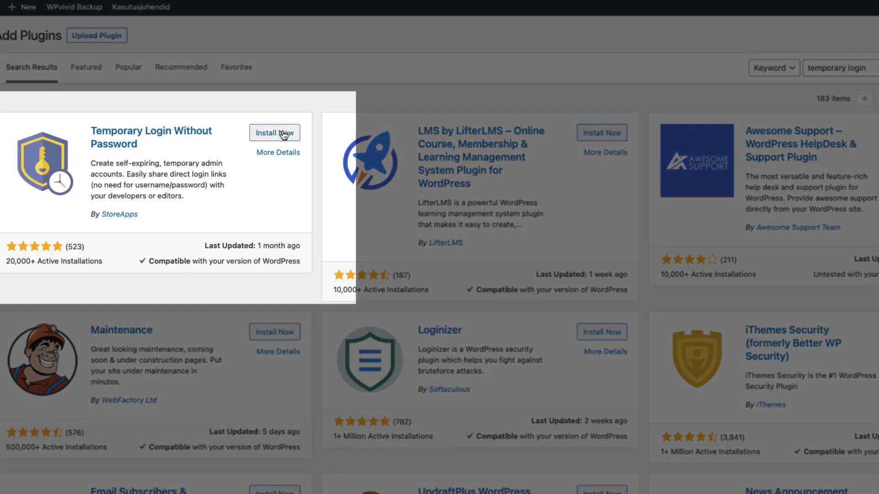
Install and activate the plugin, then review its Administrator default role and One Week expiry settings
left_click(283, 134)
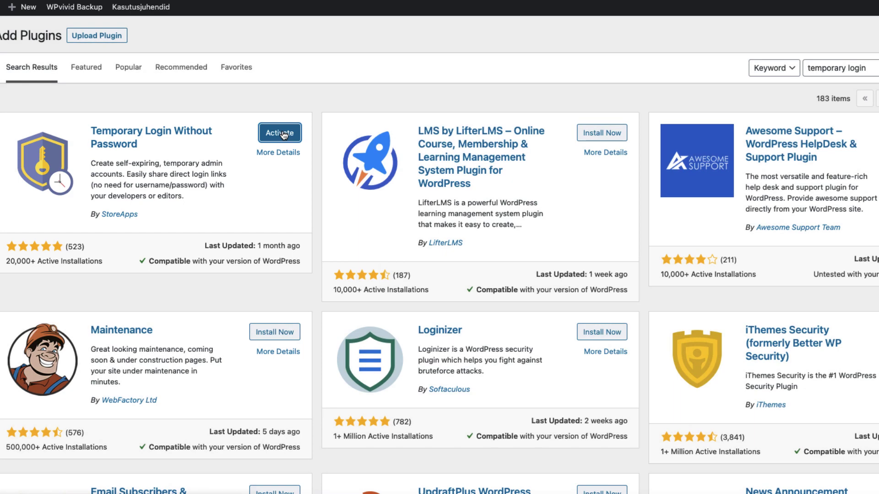
left_click(281, 133)
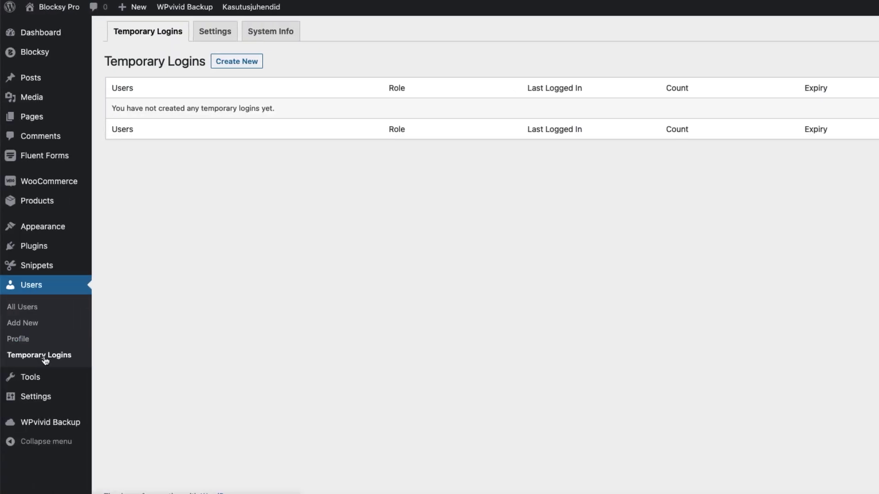
left_click(224, 35)
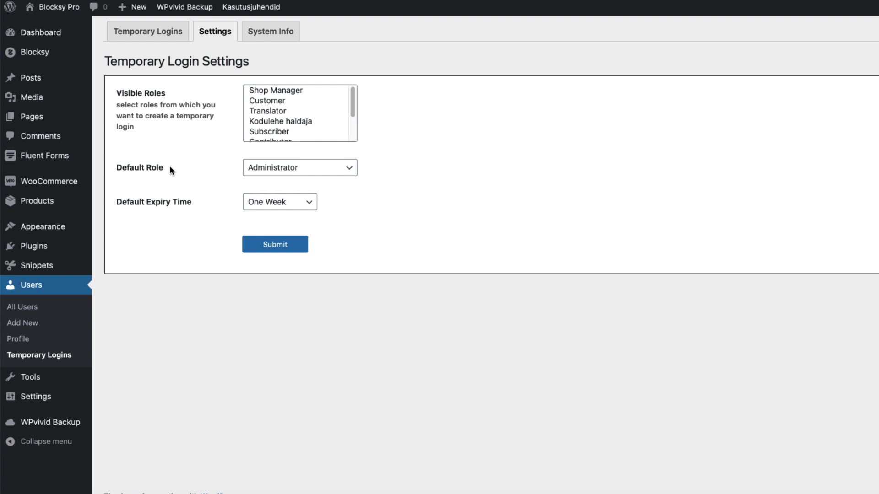
left_click_drag(169, 169, 131, 169)
left_click_drag(191, 202, 128, 203)
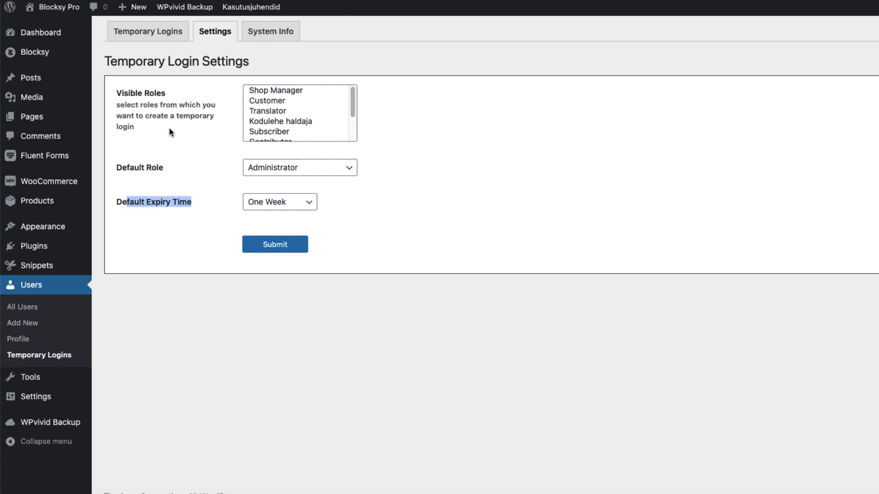
left_click(372, 42)
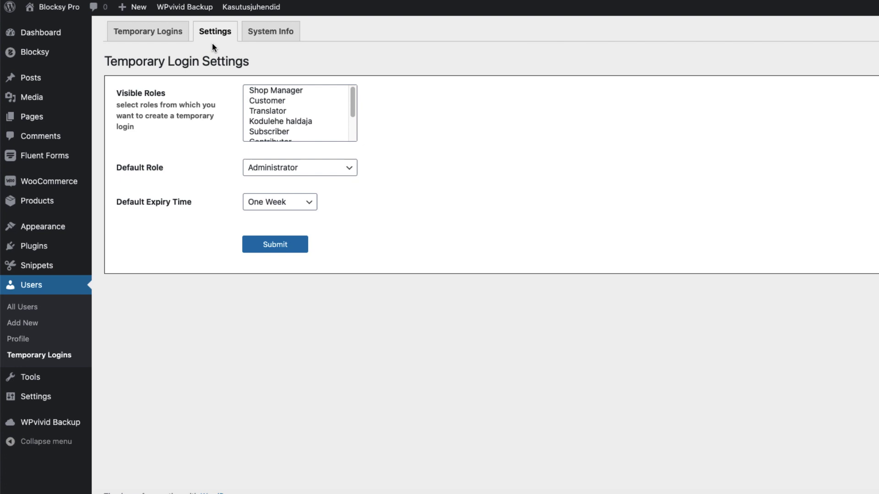
Create a One Week Administrator temporary login with the demo user's e-mail, first and last name
left_click(149, 40)
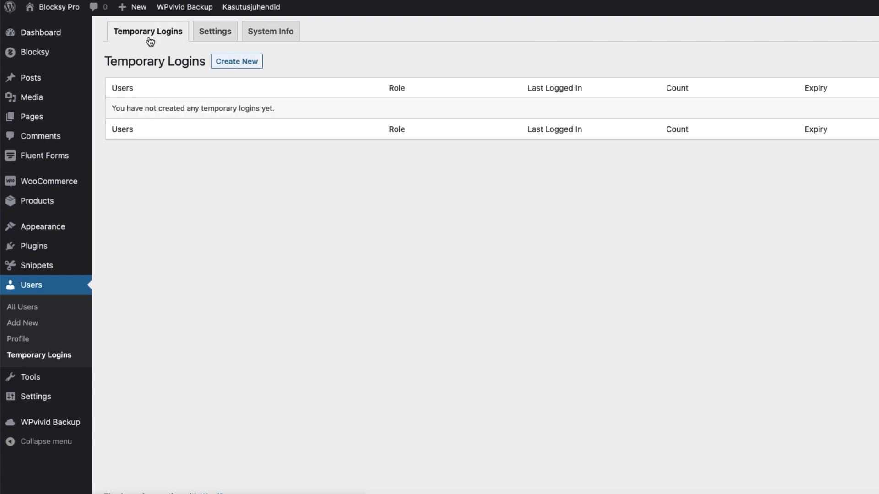
left_click(237, 65)
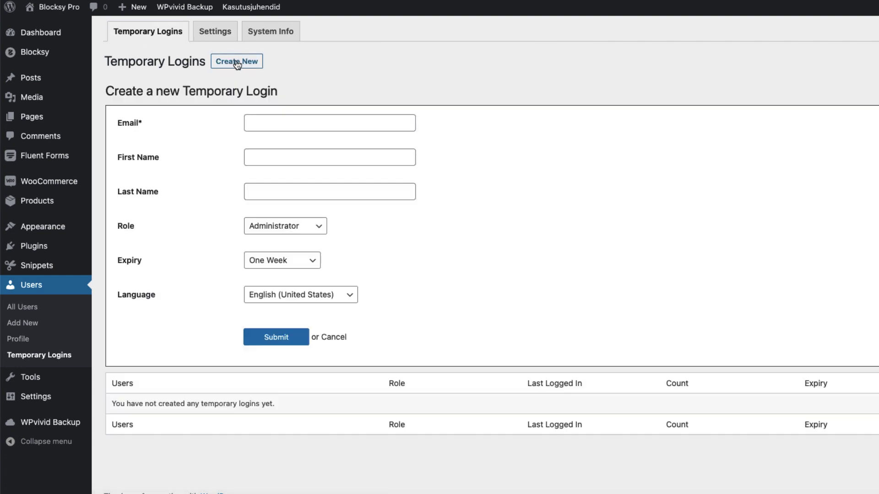
left_click(314, 122)
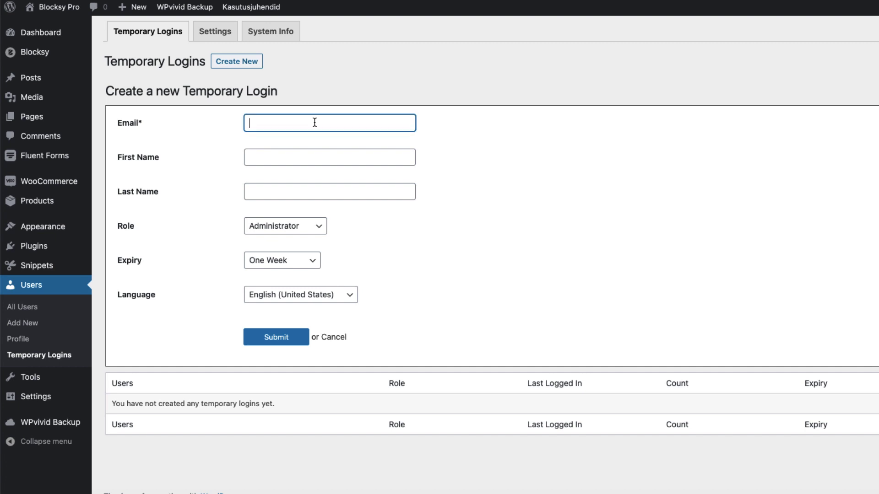
key("super+v")
left_click(293, 155)
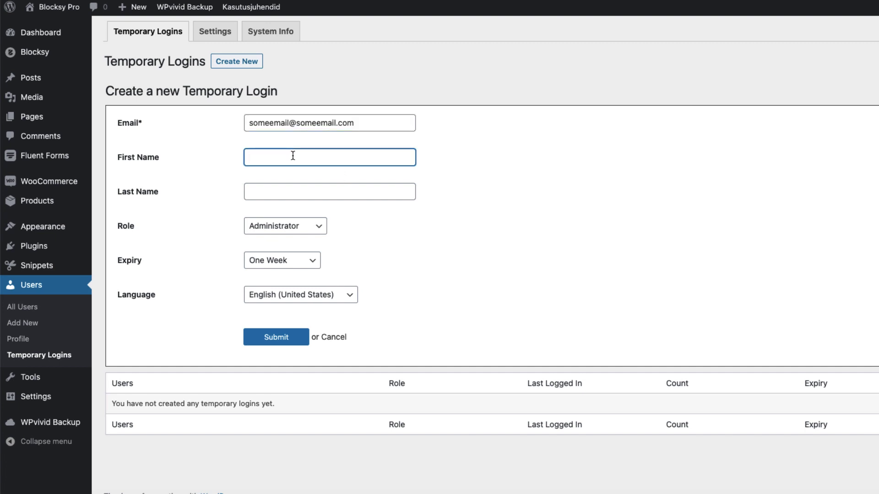
type("Demo")
key("Tab")
type("Memo")
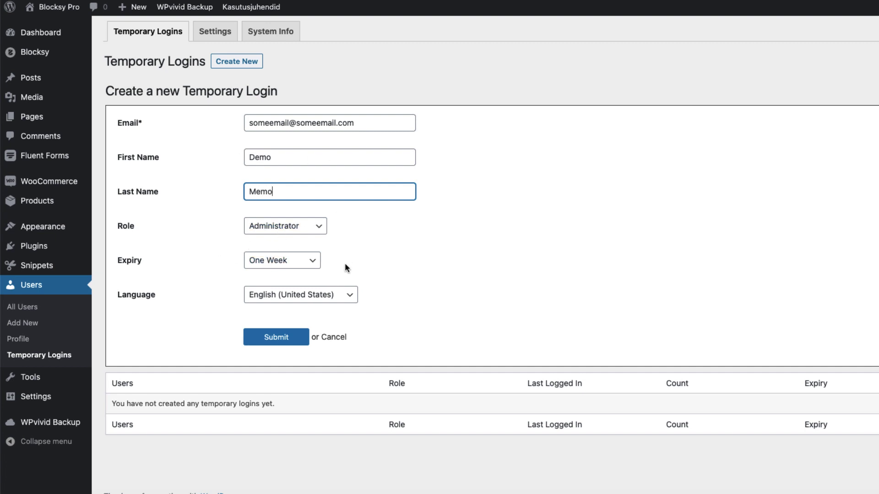
left_click(391, 253)
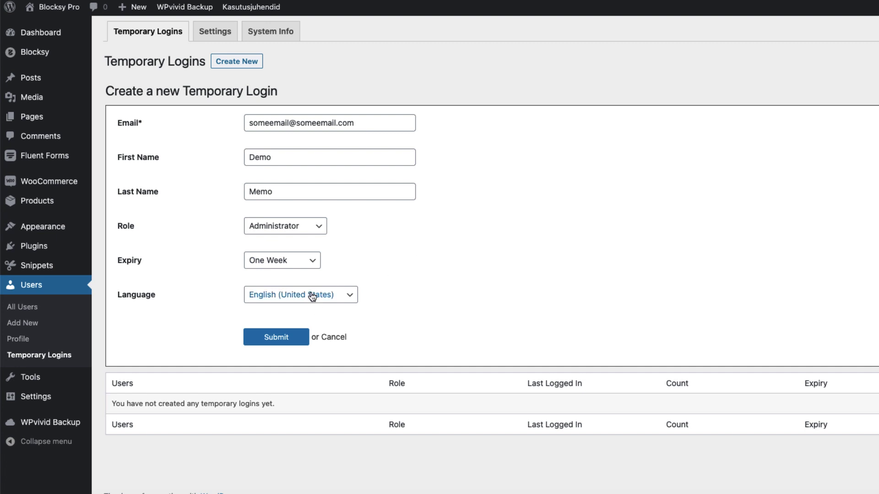
left_click(277, 338)
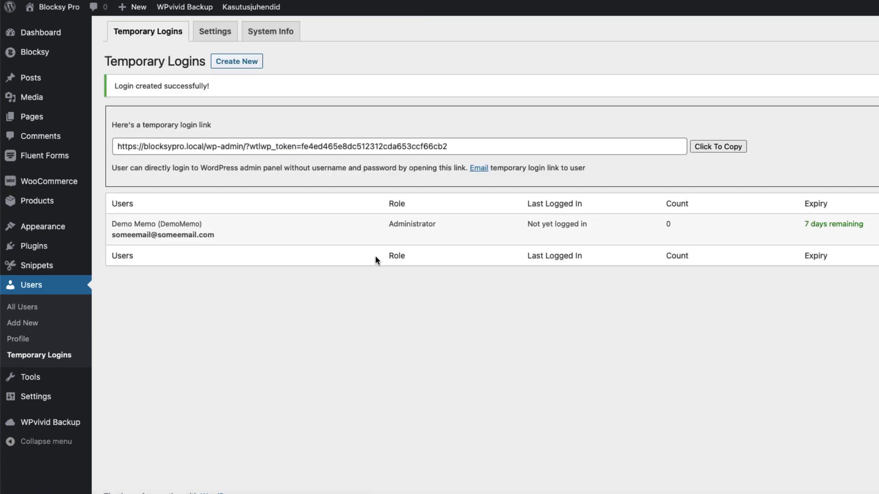
Copy the new temporary login link with its Click To Copy button
left_click(718, 147)
mouse_move(83, 147)
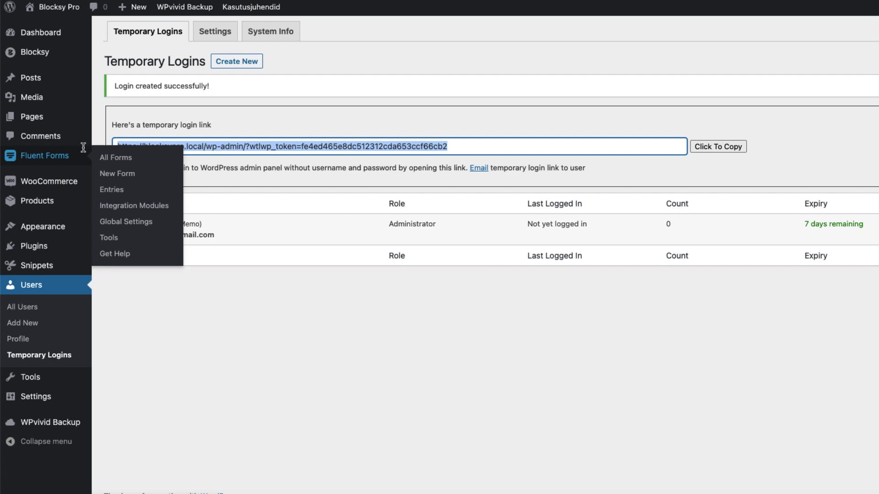
left_click(721, 149)
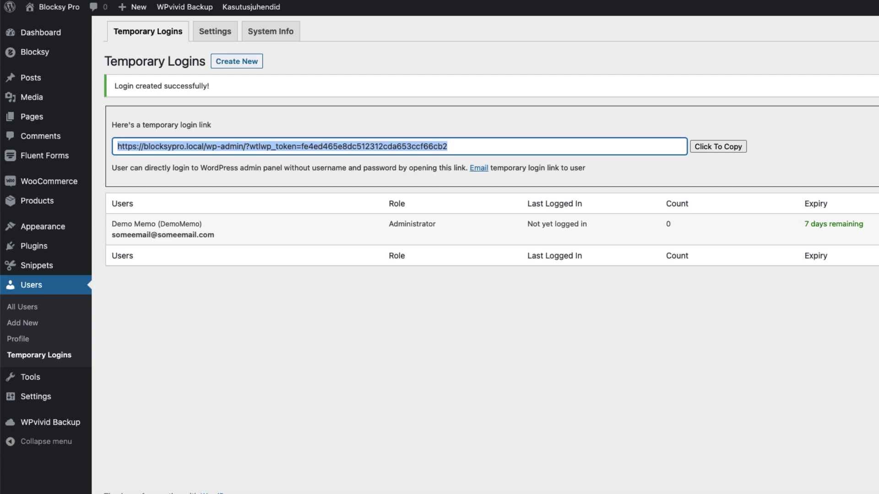
Load the copied temporary login link in a new InPrivate window
key("super+shift+n")
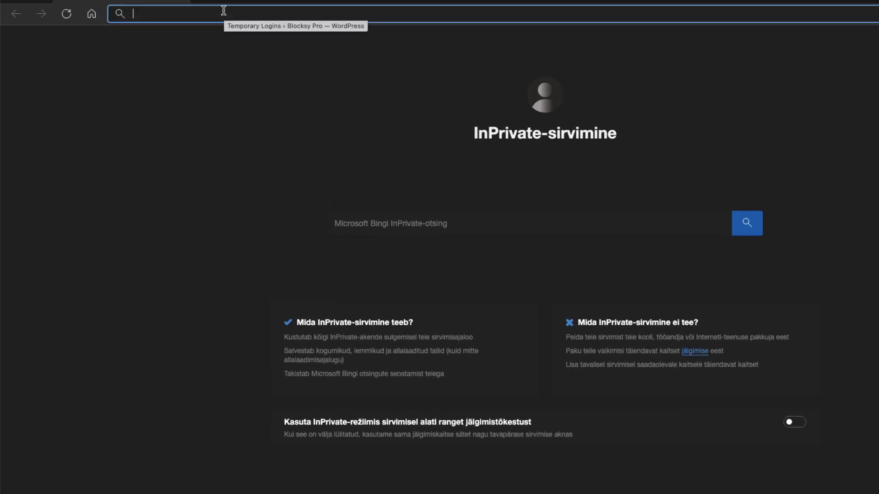
key("super+v")
key("Return")
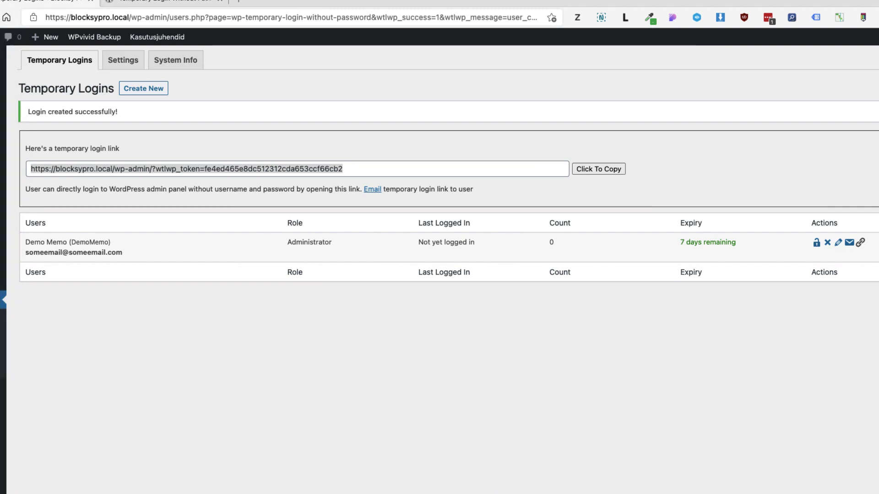
Reload the admin Temporary Logins list and highlight '30 seconds ago' last login and '7 days remaining'
key("super+Tab")
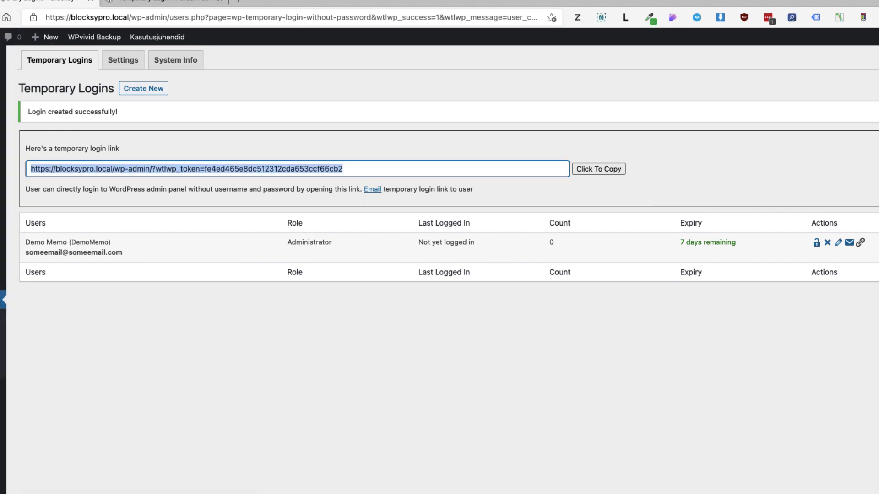
key("super+r")
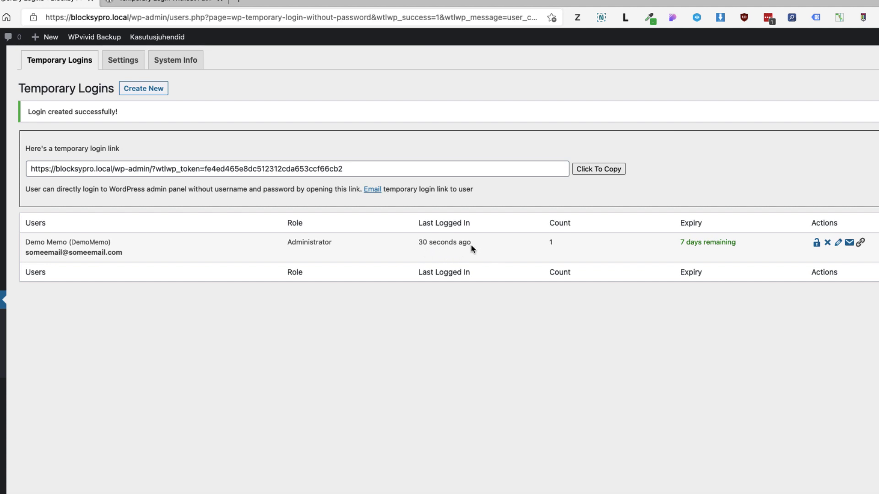
left_click_drag(471, 246, 418, 245)
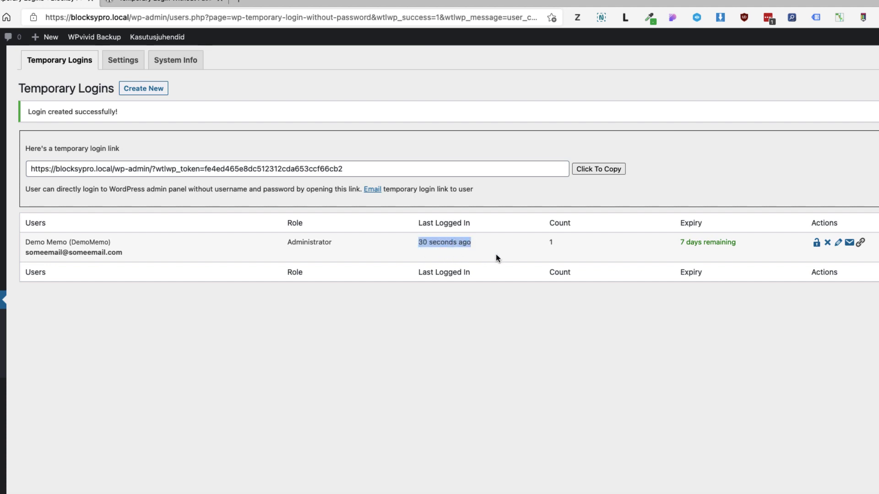
left_click(560, 244)
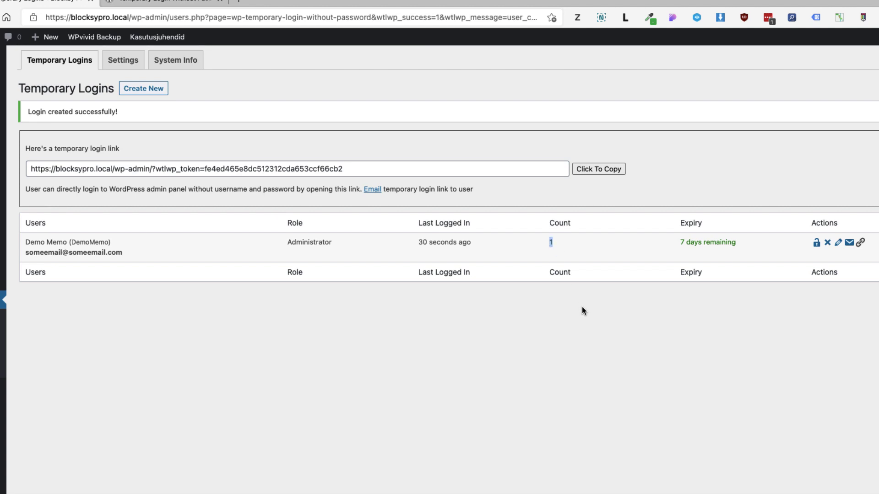
left_click_drag(742, 246, 678, 243)
left_click(663, 341)
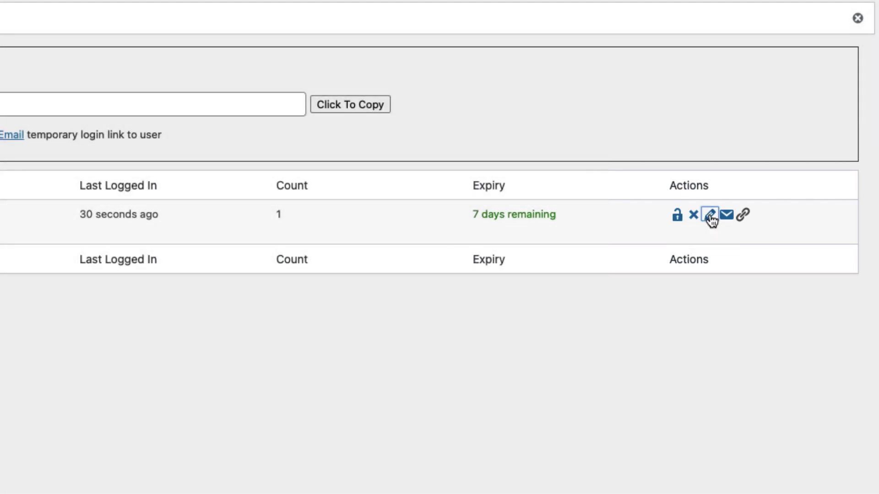
Try the edit and e-mail actions on the temporary login, then copy its link again
left_click(709, 216)
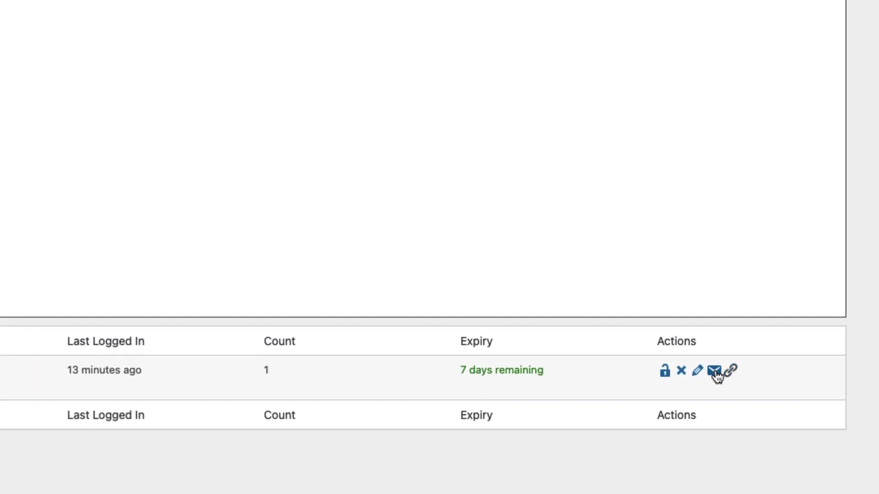
left_click(714, 372)
left_click(731, 372)
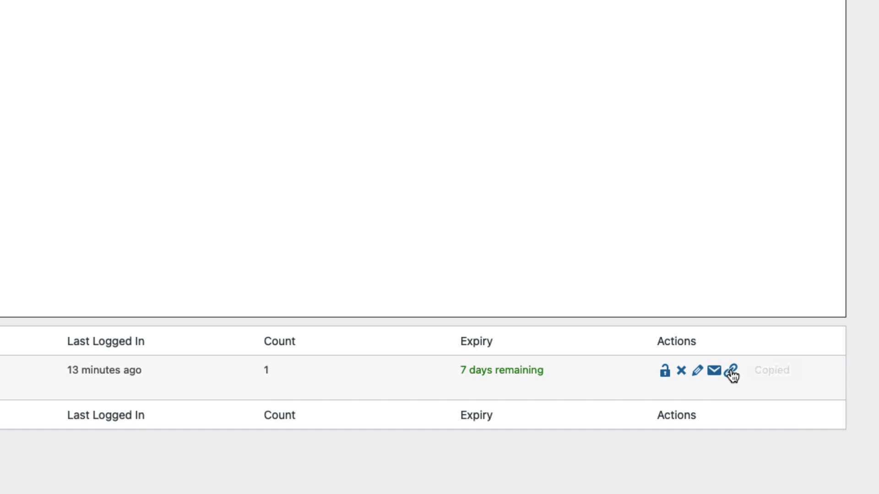